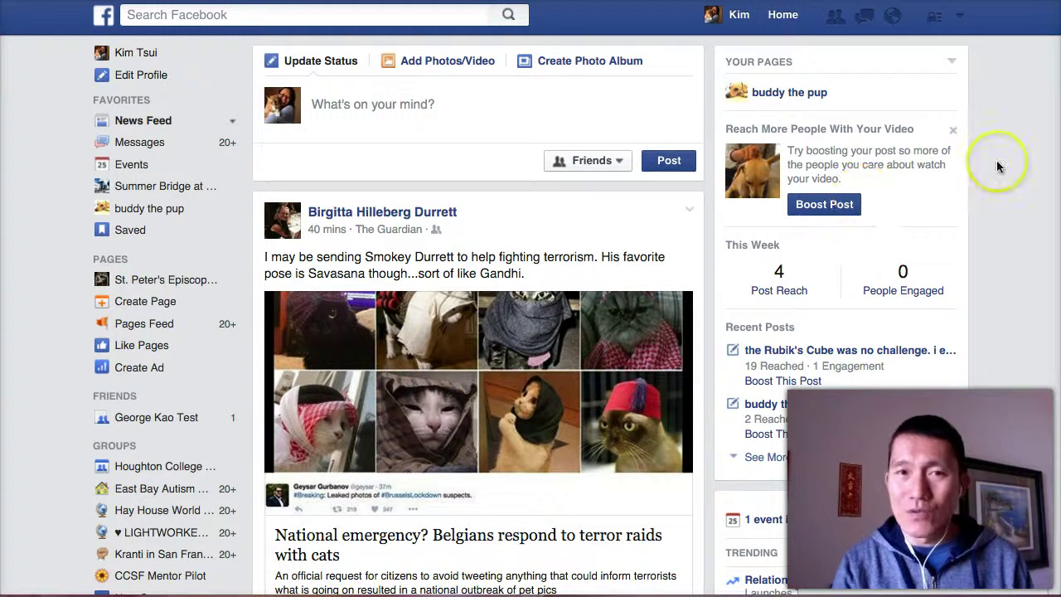
Step: Search Facebook for the friend's name and open his personal profile timeline
scroll(998, 166, "down", 1)
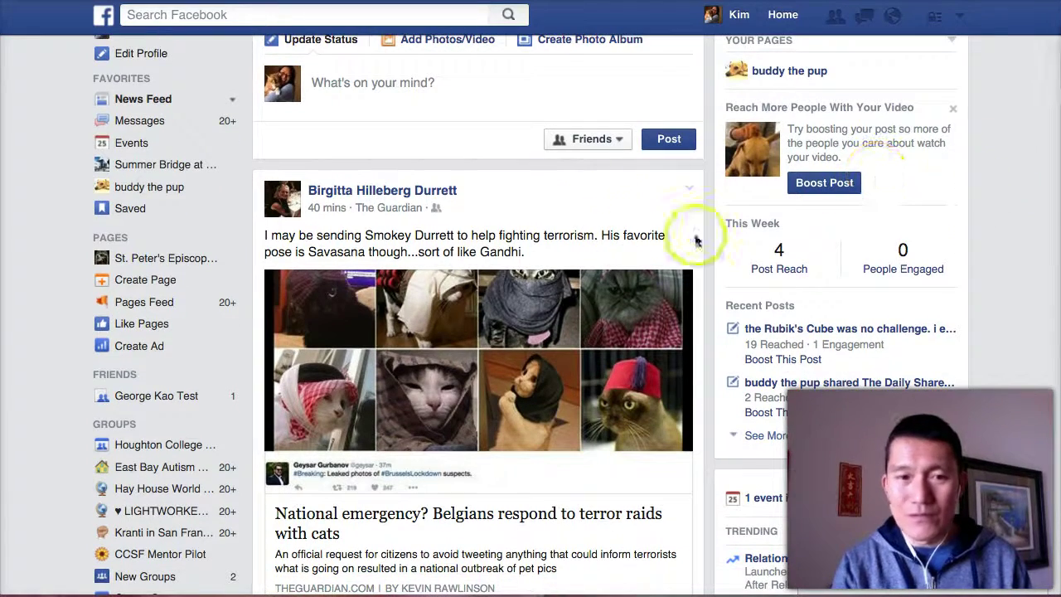
scroll(1026, 179, "down", 7)
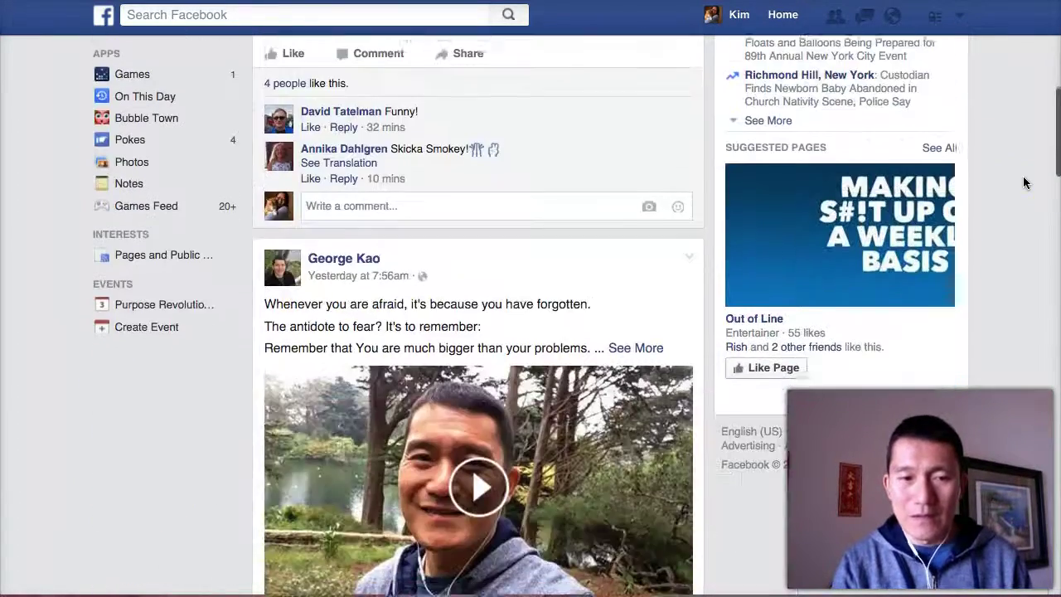
scroll(1026, 182, "down", 8)
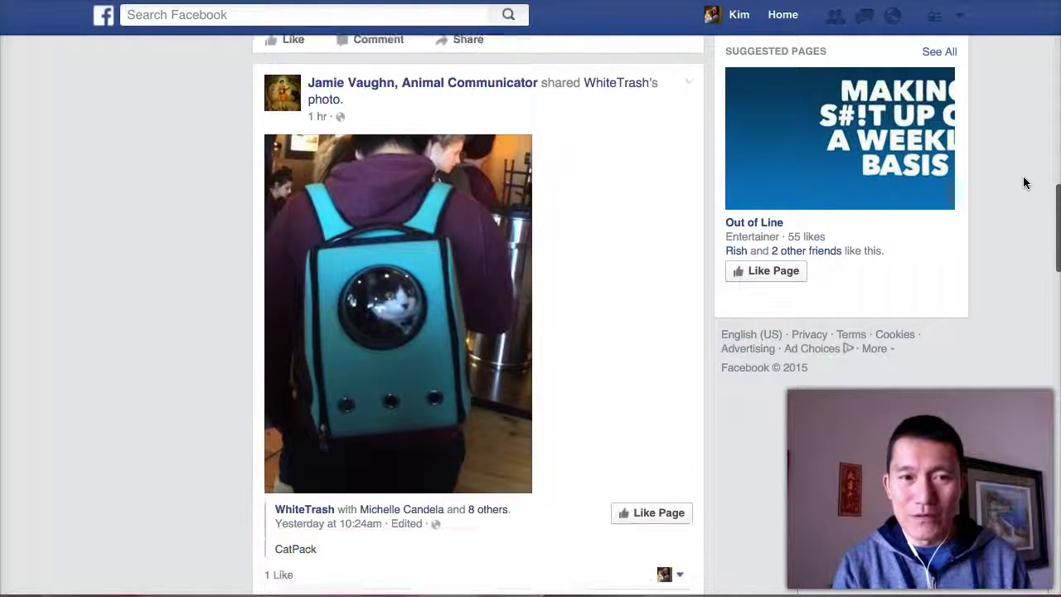
scroll(1026, 183, "down", 4)
scroll(980, 170, "up", 3)
left_click(980, 170)
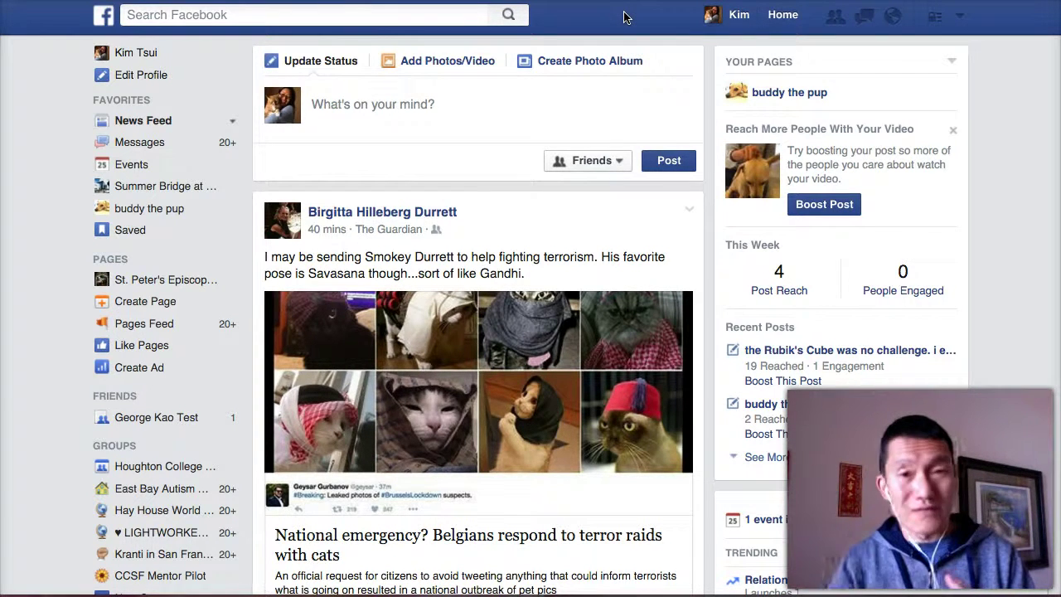
left_click(335, 12)
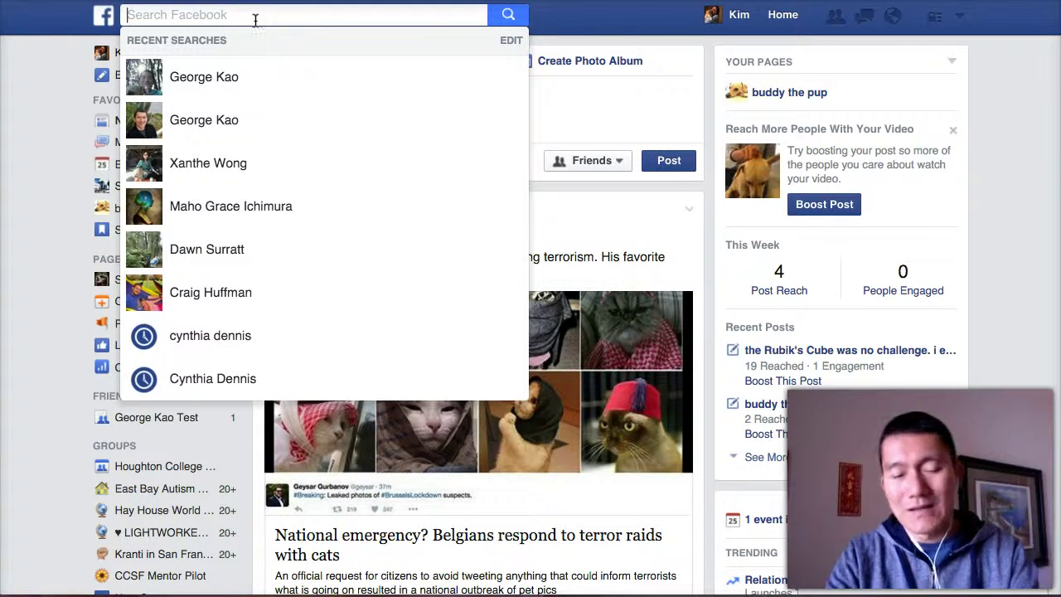
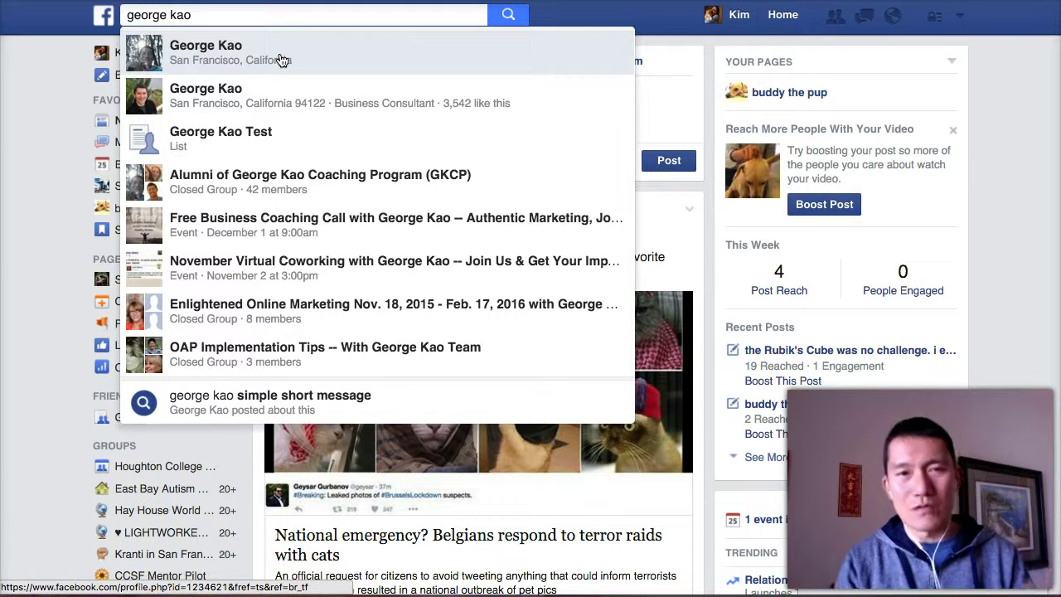
left_click(214, 101)
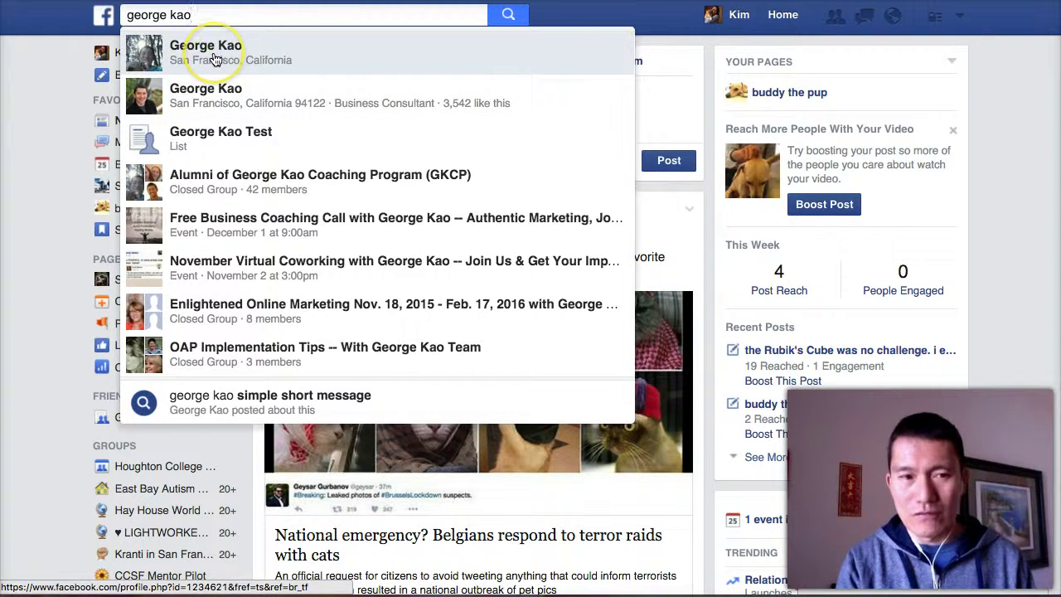
left_click(214, 58)
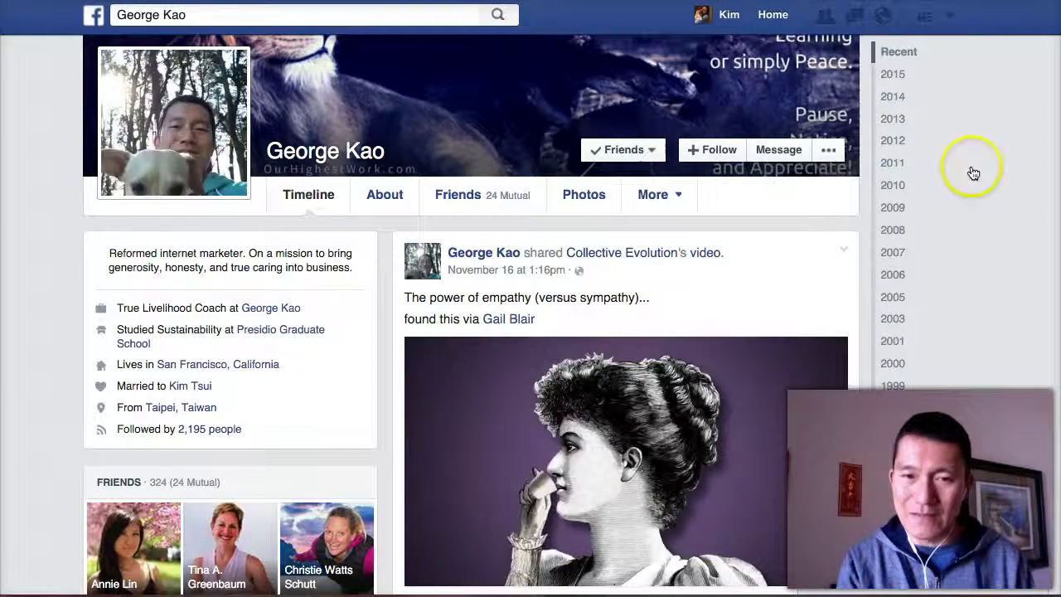
Step: Follow the friend's profile and switch its News Feed preference from Default to See First
left_click(707, 150)
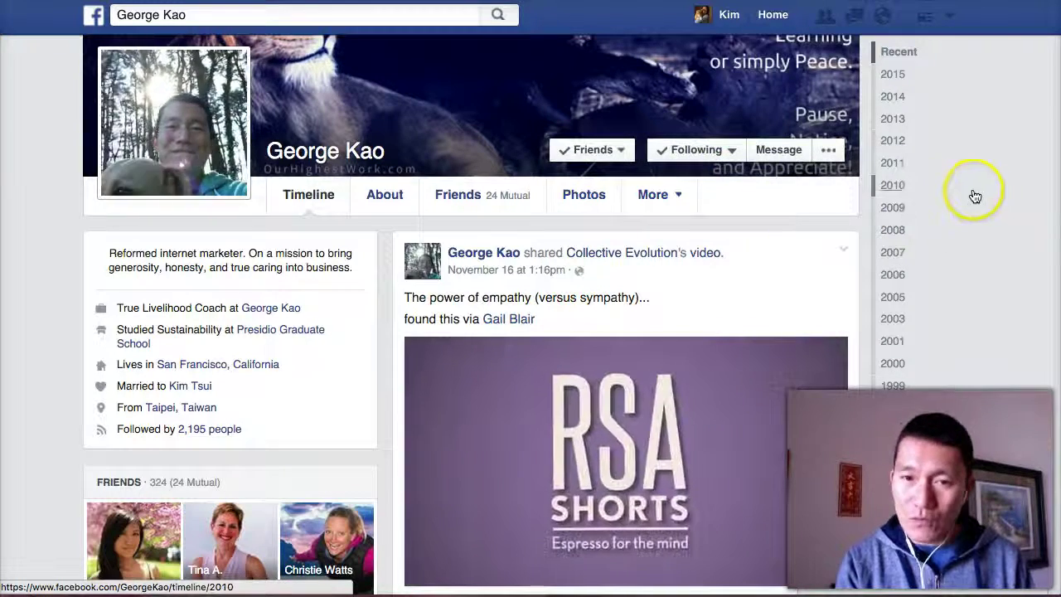
left_click(694, 154)
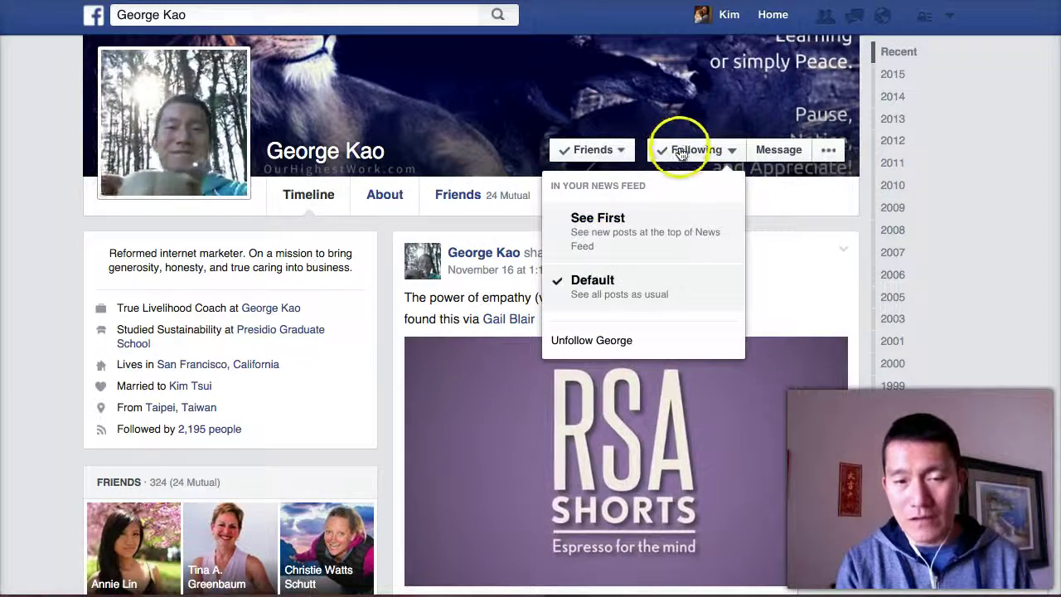
left_click(674, 237)
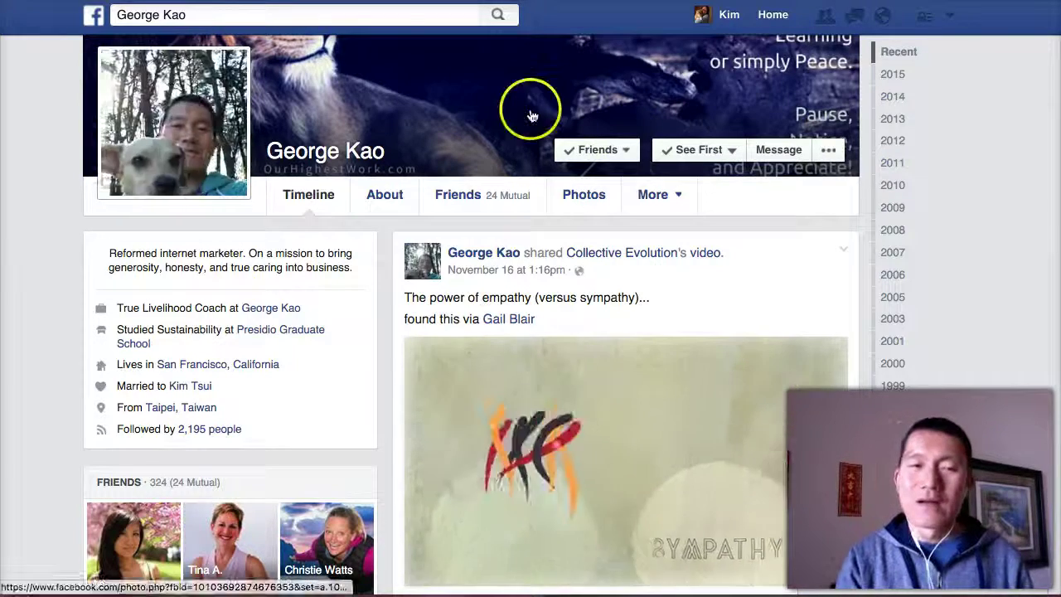
Step: Search the friend's name again, open his business consultant Page, and bring up its Liked menu
left_click(347, 15)
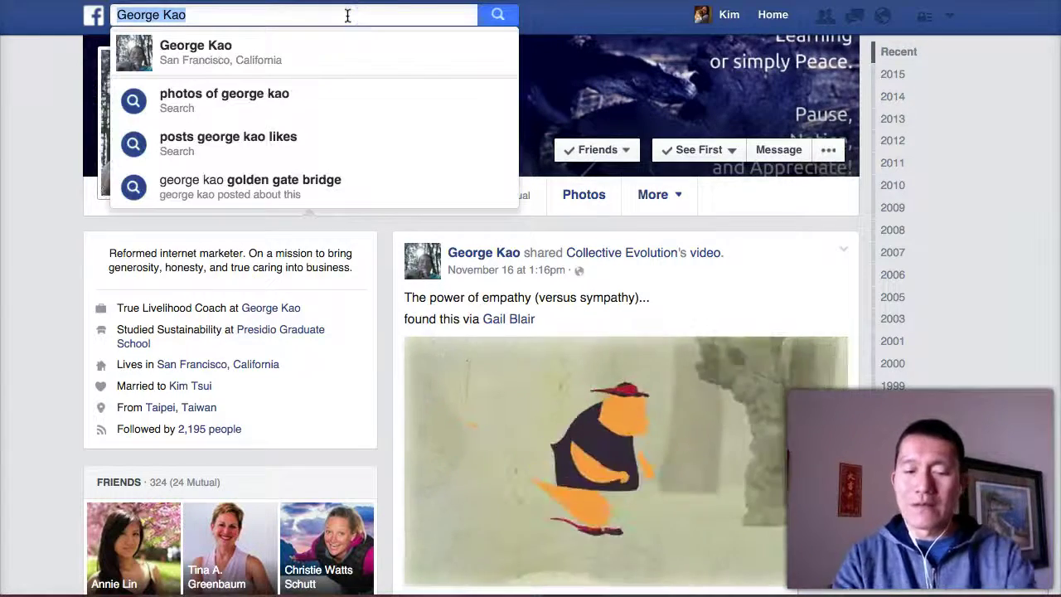
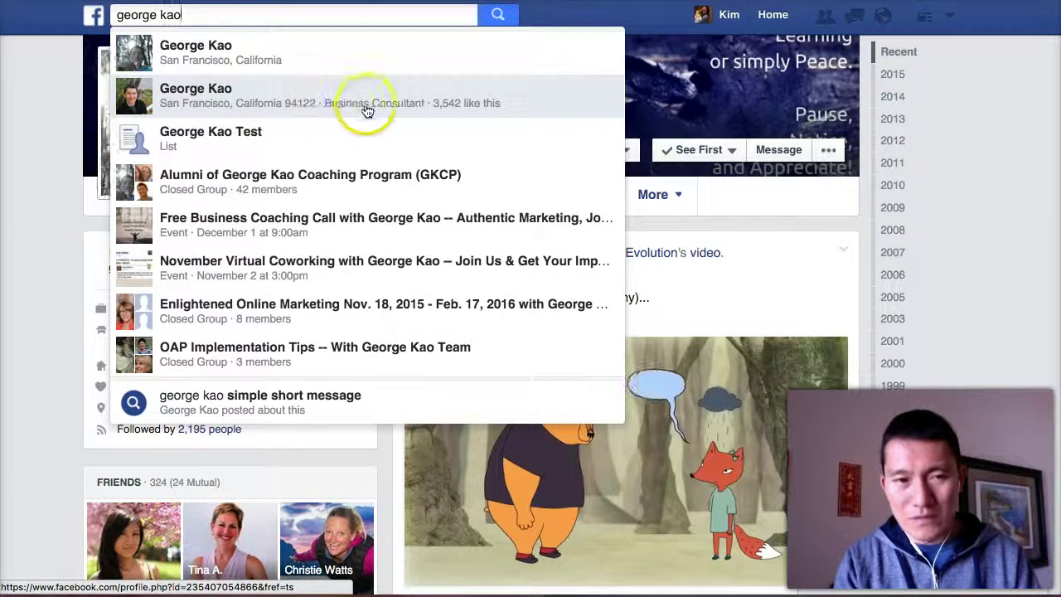
left_click(346, 106)
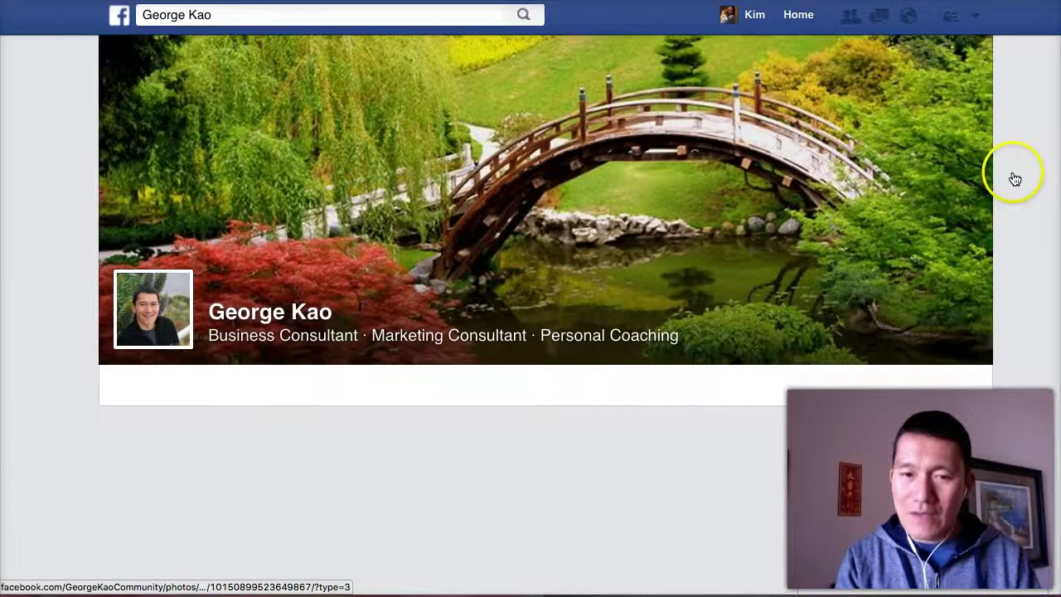
scroll(1015, 179, "down", 3)
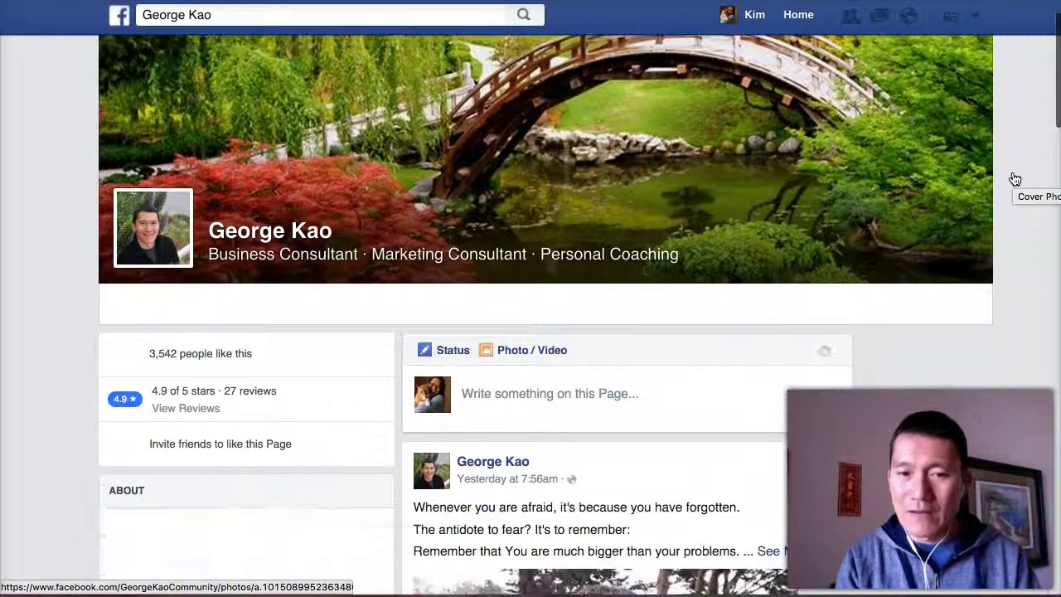
scroll(1014, 179, "down", 3)
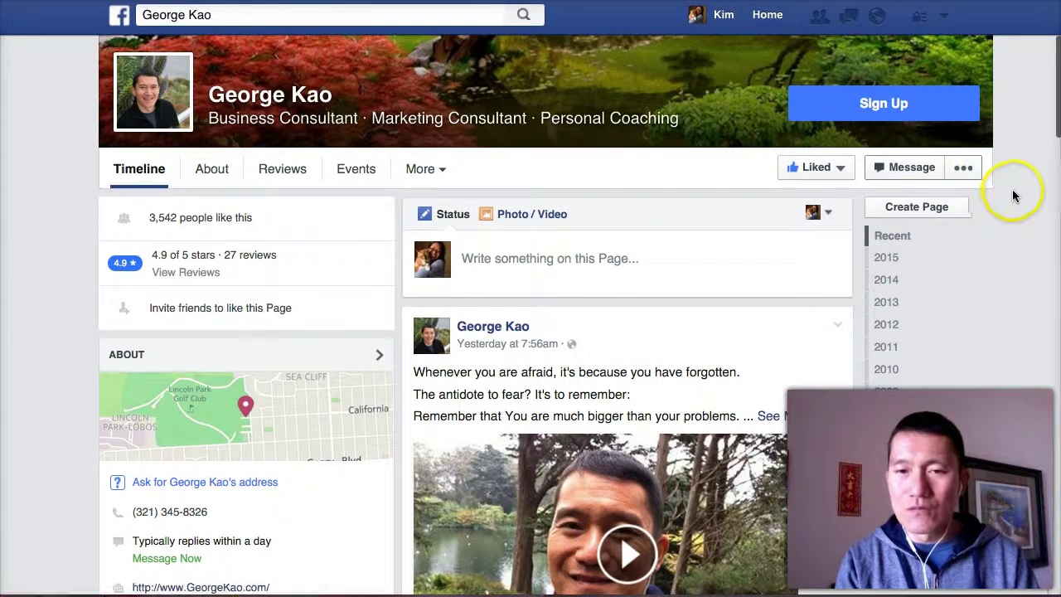
mouse_move(804, 175)
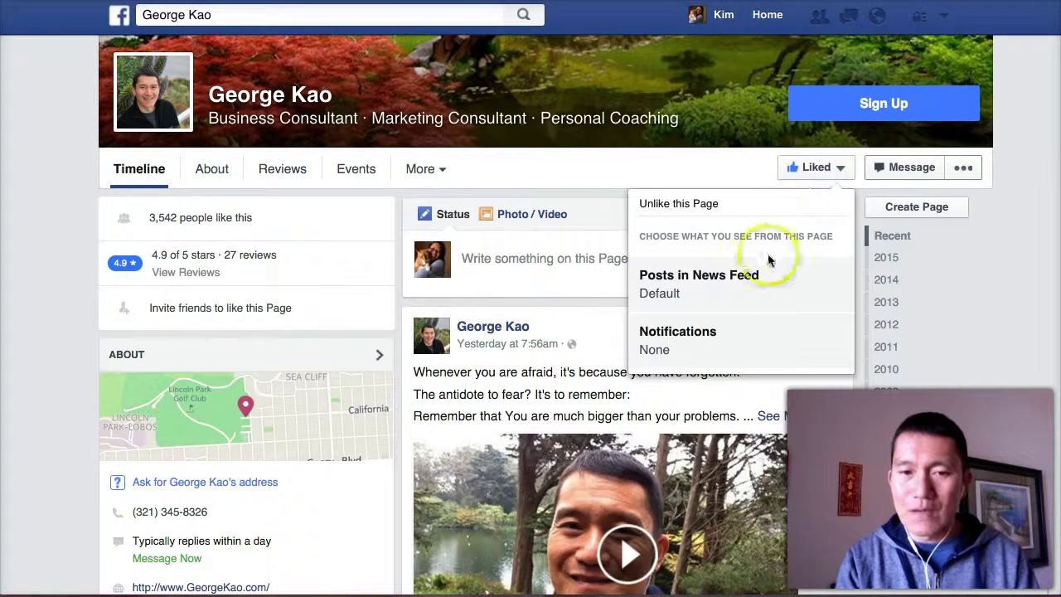
Step: Set the business Page's Posts in News Feed preference to See First
left_click(729, 284)
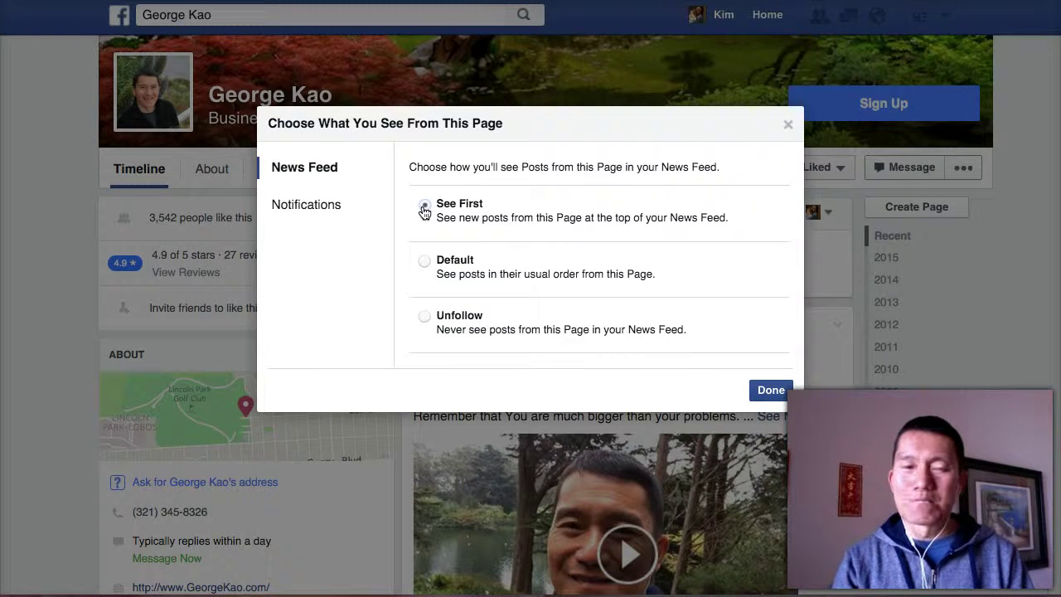
left_click(423, 209)
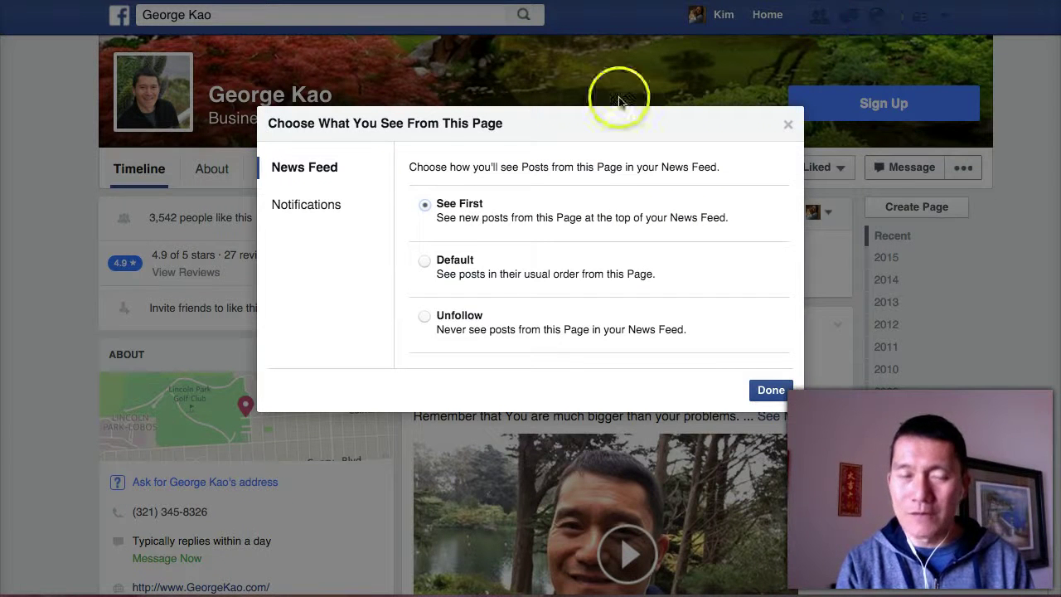
Step: Turn on Page notifications for Events alongside All Posts, then confirm with Done
left_click(318, 212)
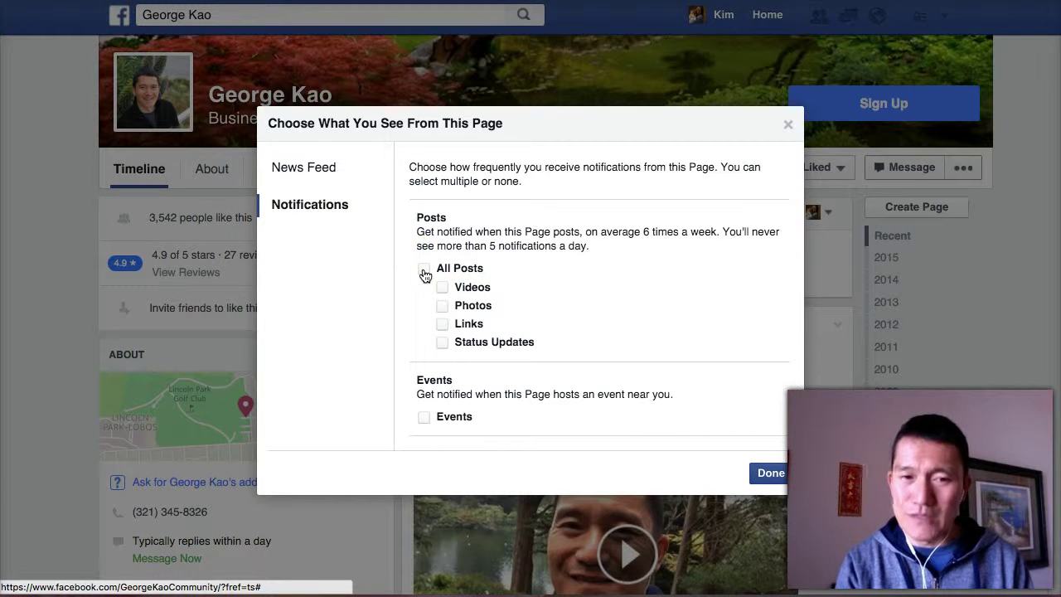
left_click(426, 422)
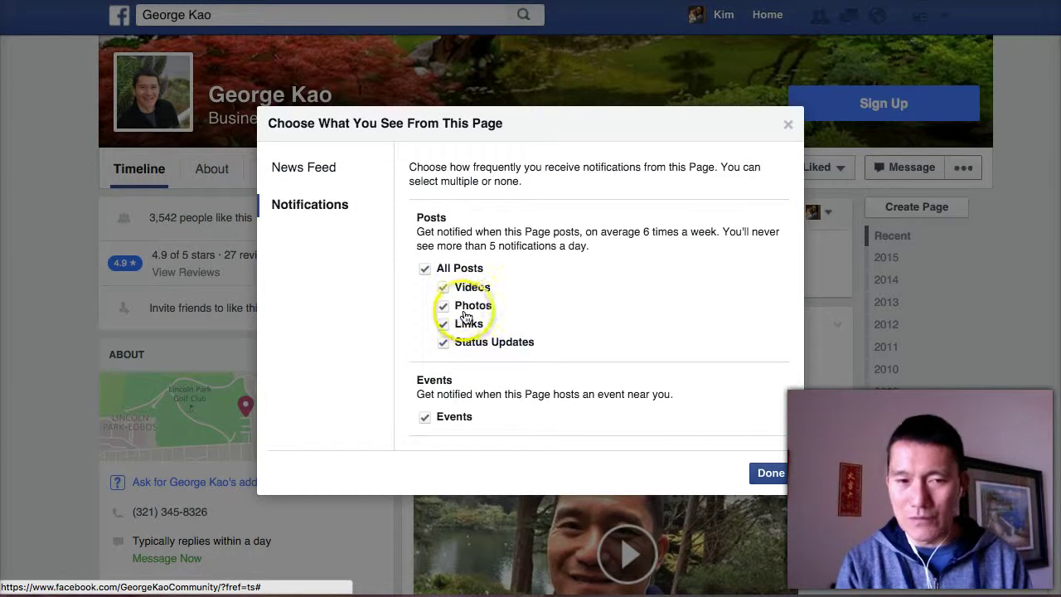
left_click(770, 473)
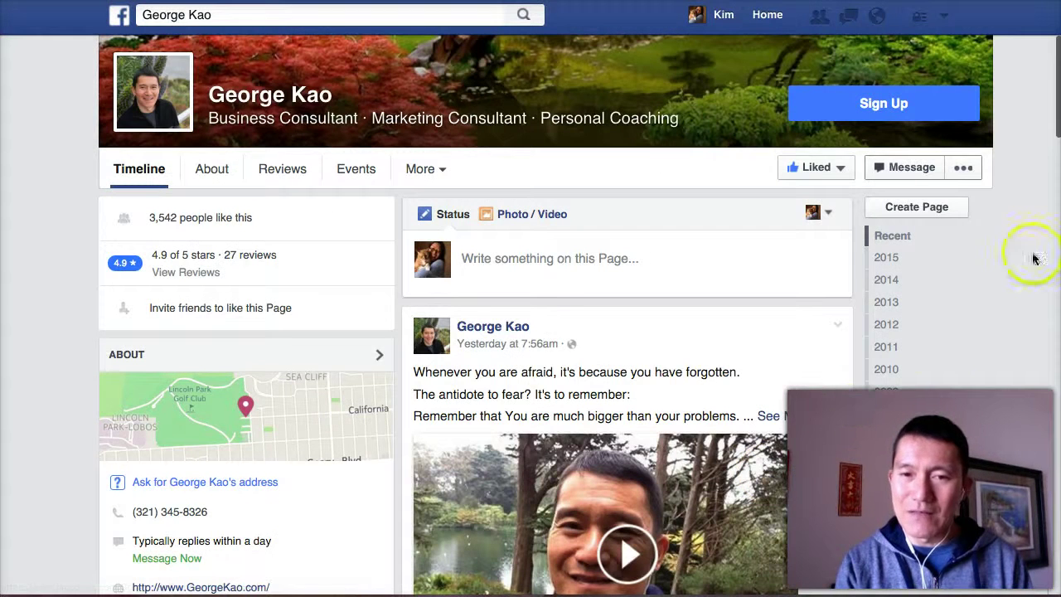
mouse_move(821, 171)
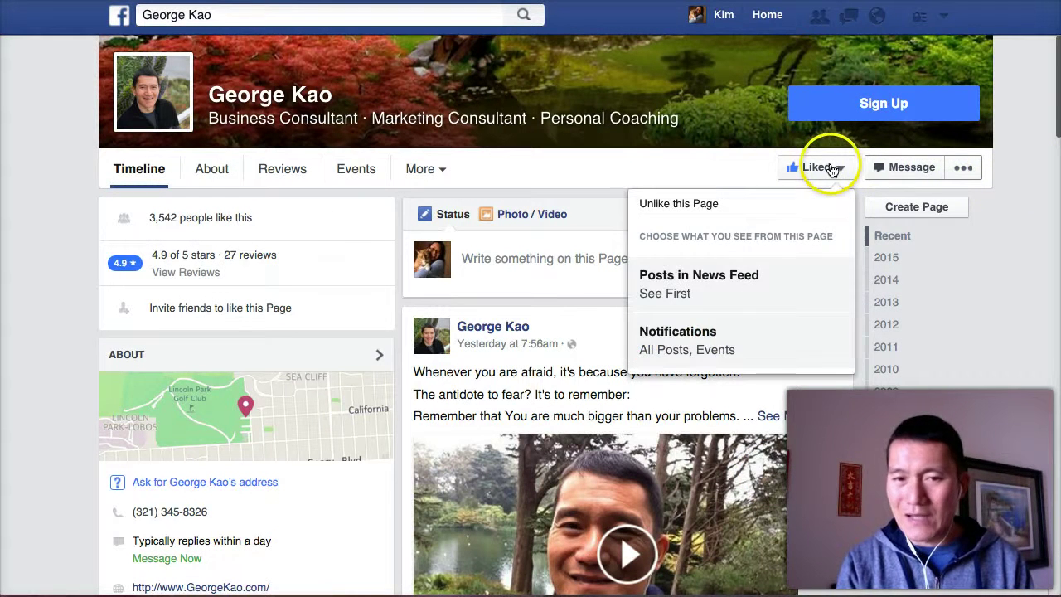
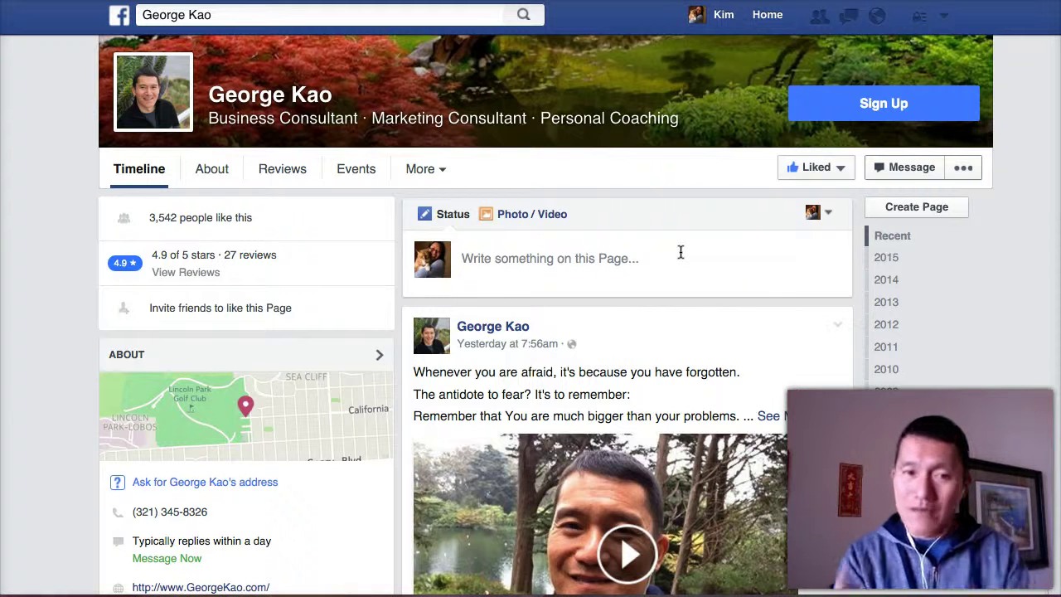
Step: Draft a Page status post with the test lines 'dksaj lkjdsa' and 'dsadsad'
left_click(597, 275)
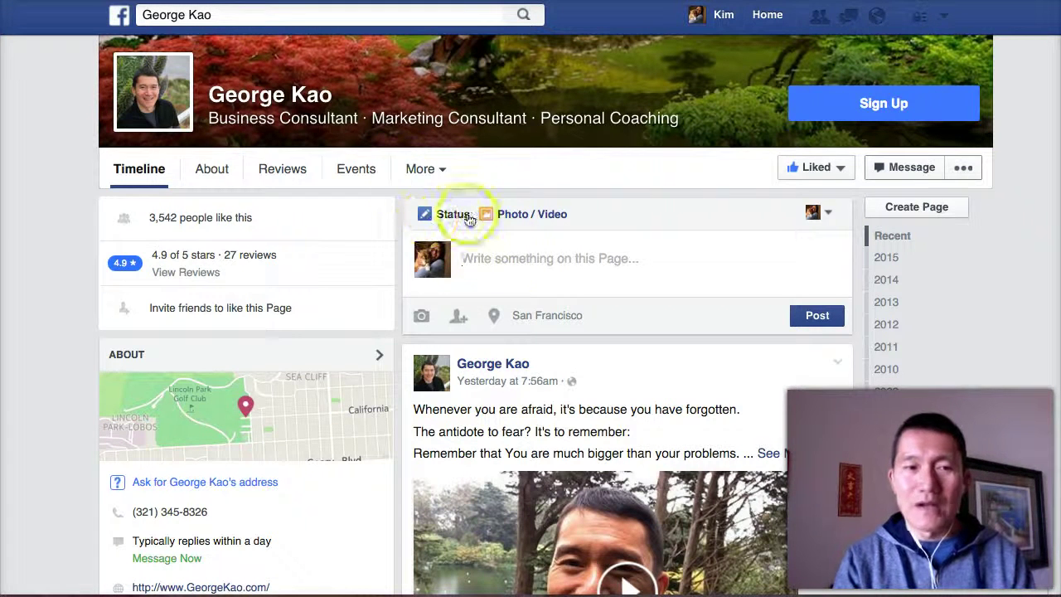
left_click(490, 268)
type("dksaj lkjdsa")
key("Return")
type("dsadsad")
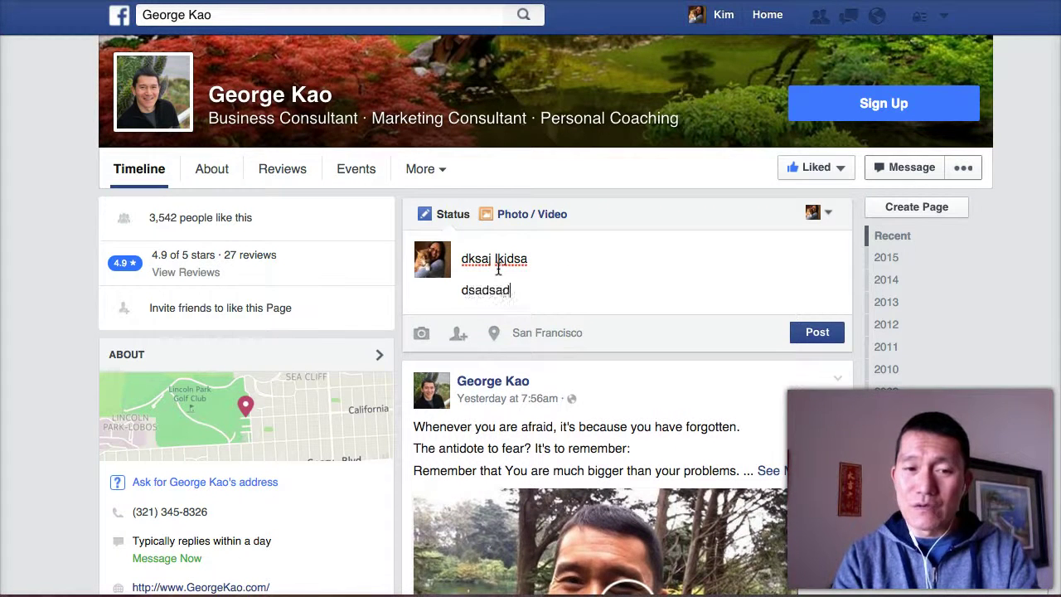
key("Return")
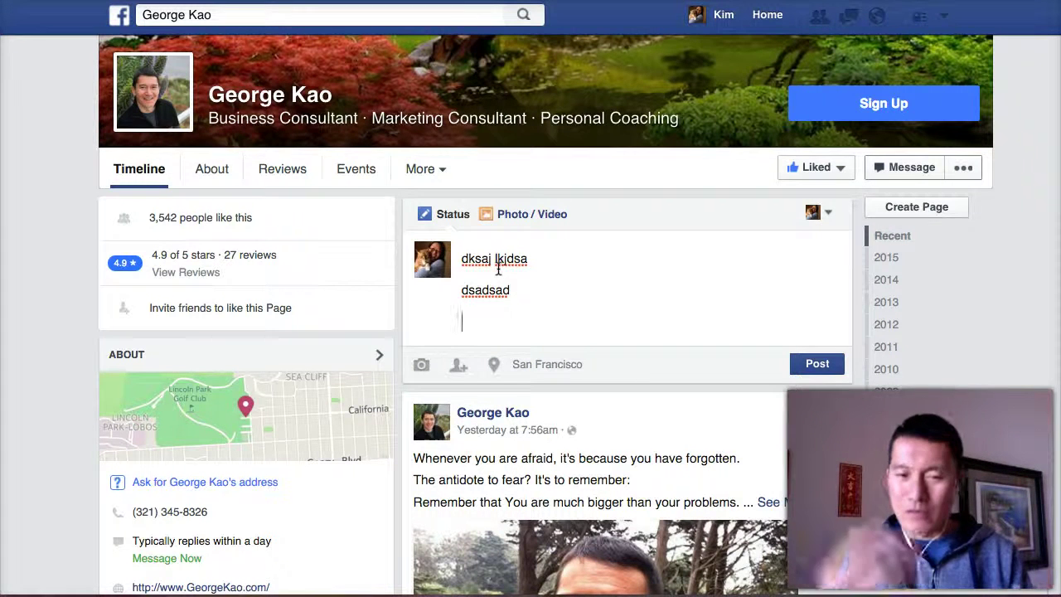
left_click(523, 294)
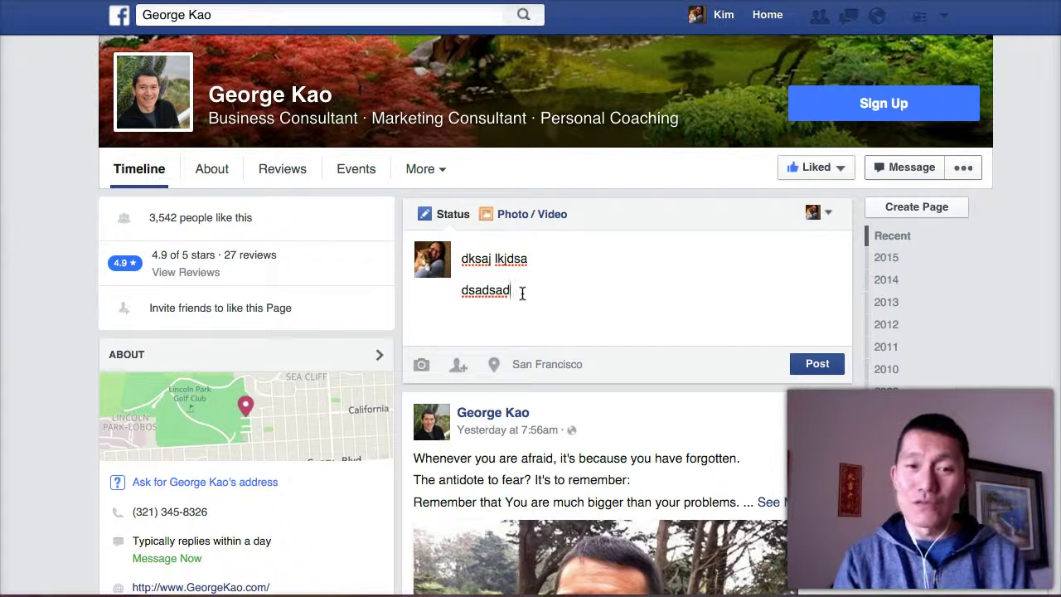
Step: Go to the Events tab, confirm leaving the draft behind, and scroll down the event listings
left_click(355, 171)
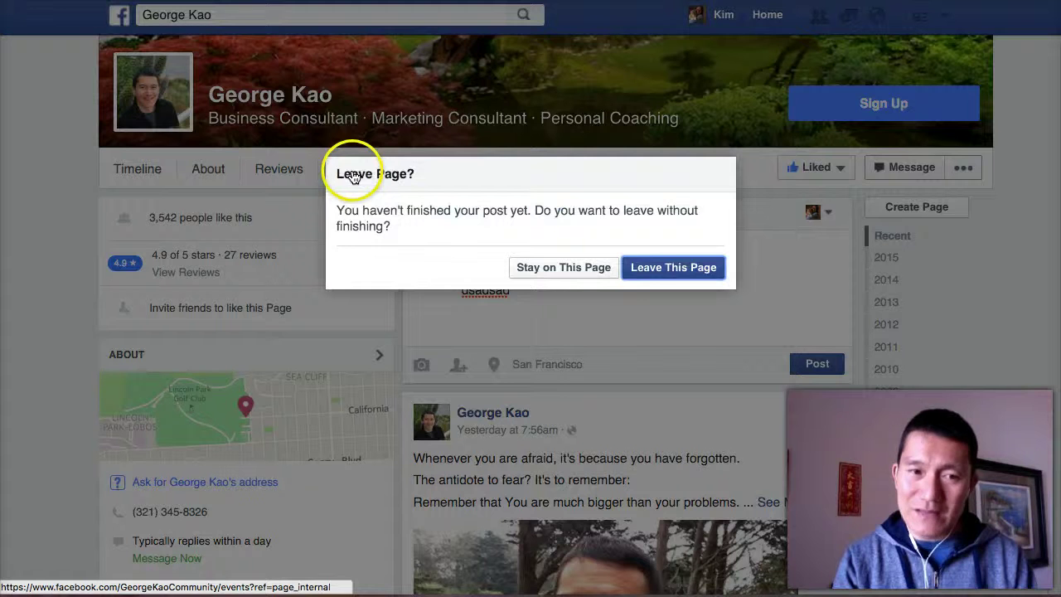
left_click(642, 277)
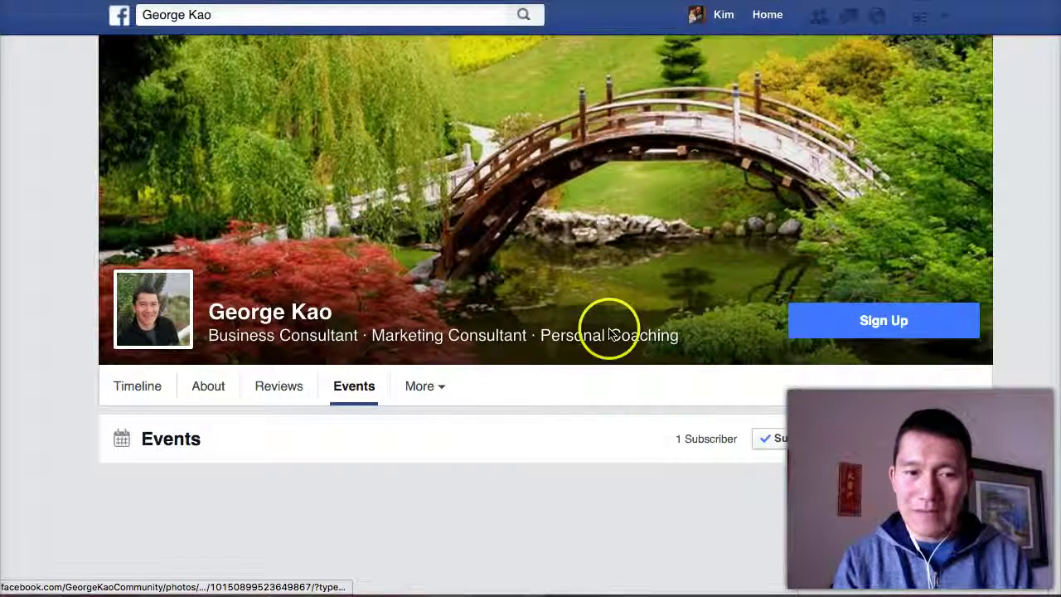
scroll(608, 328, "down", 3)
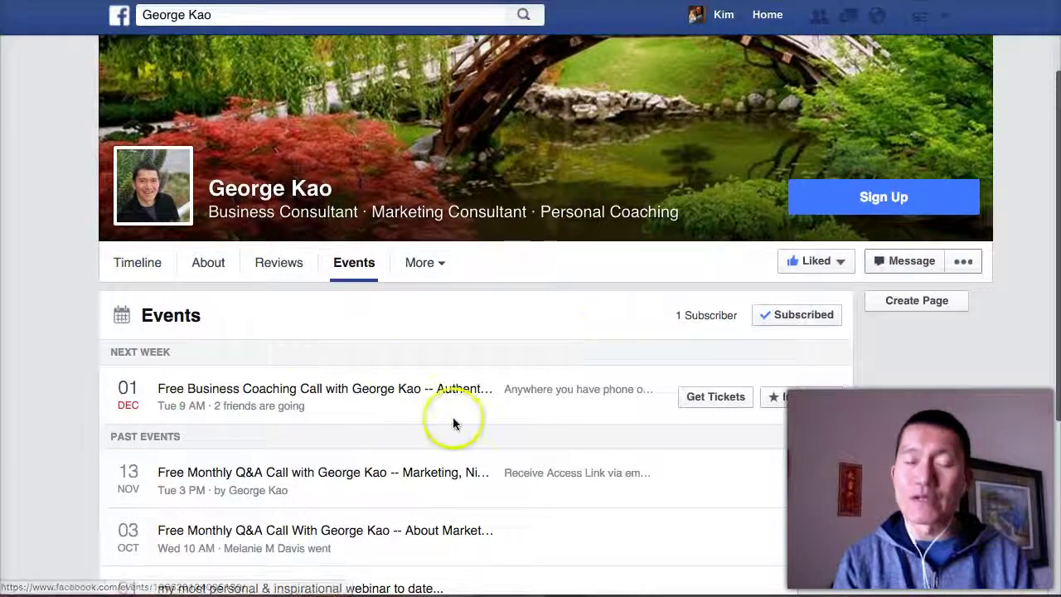